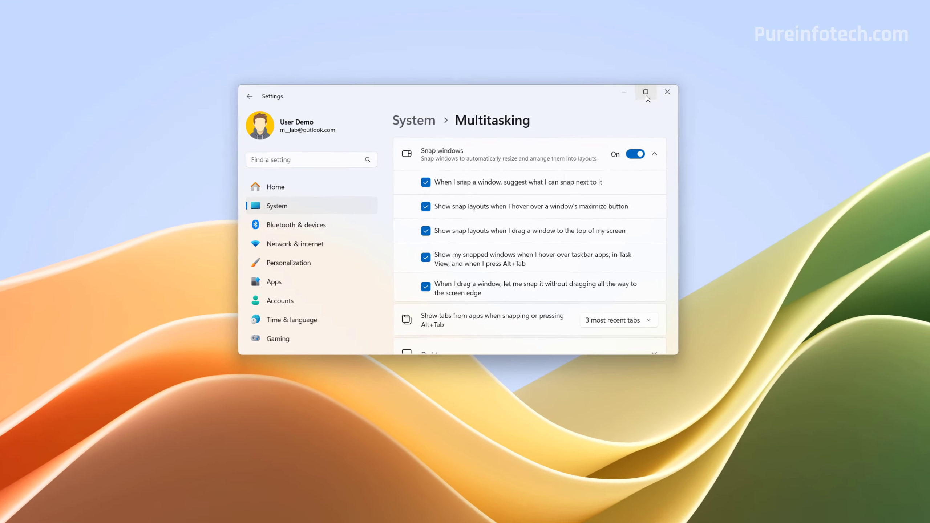
{"action": "mouse_move", "coordinate": [655, 94]}
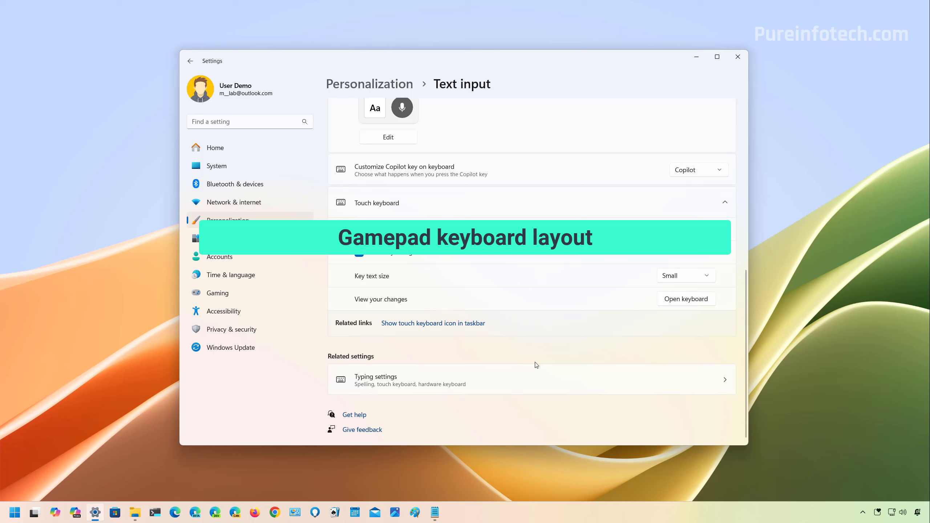
- Open the touch keyboard from the Text input settings, examine its keyboard layout options including Gamepad, and close it
{"action": "left_click", "coordinate": [686, 299]}
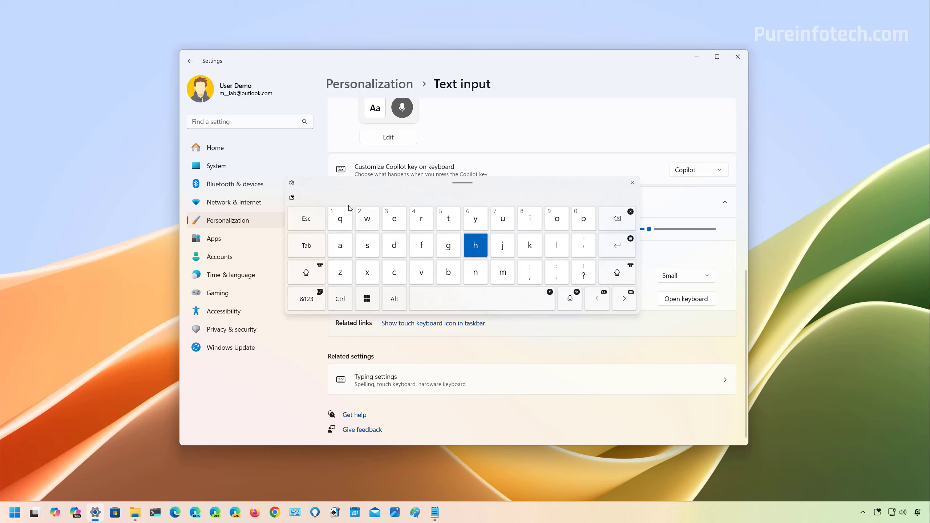
{"action": "left_click", "coordinate": [292, 183]}
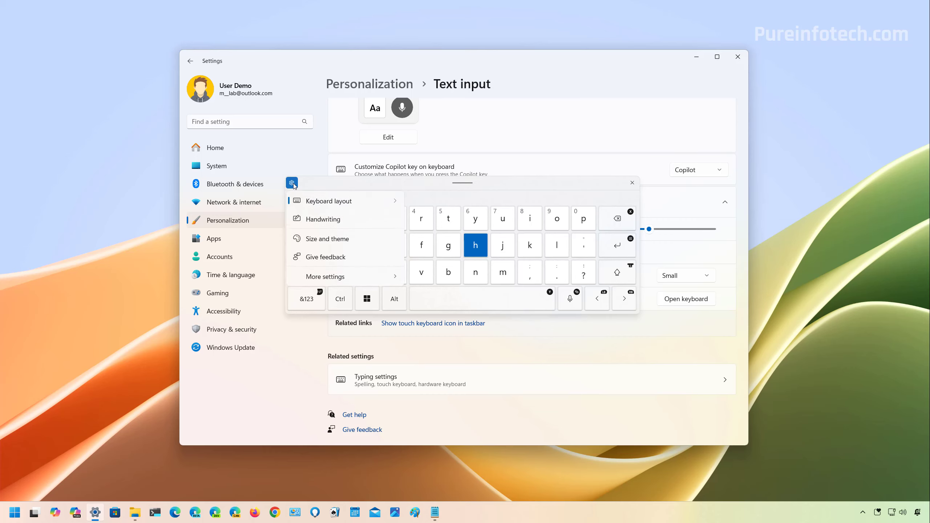
{"action": "mouse_move", "coordinate": [325, 206]}
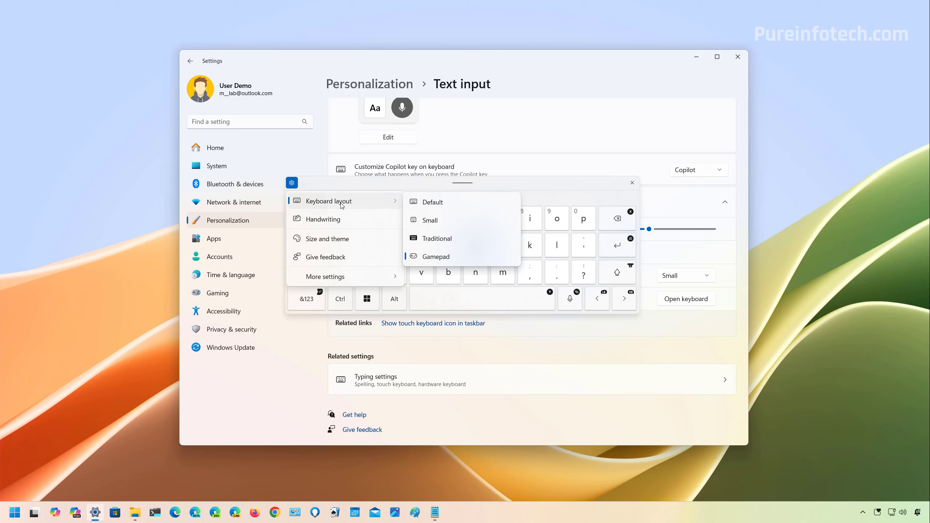
{"action": "left_click", "coordinate": [425, 203]}
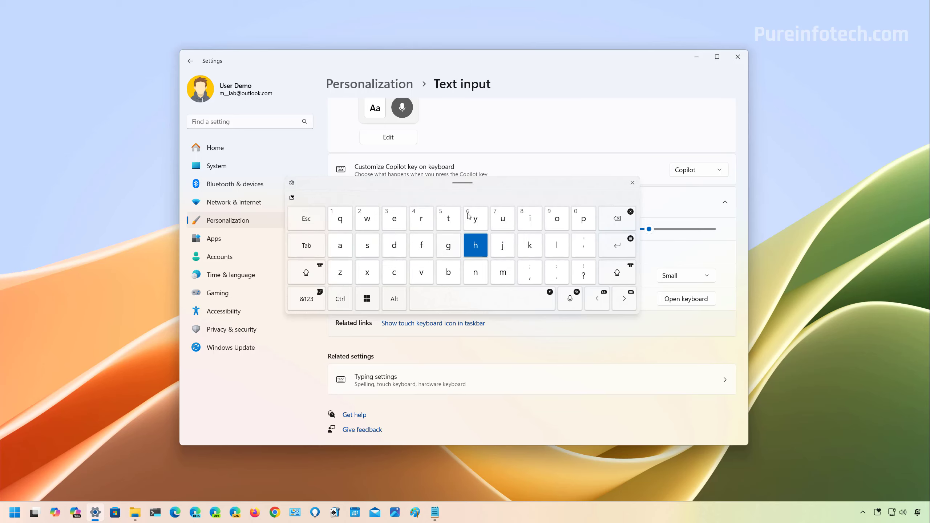
{"action": "left_click", "coordinate": [633, 183]}
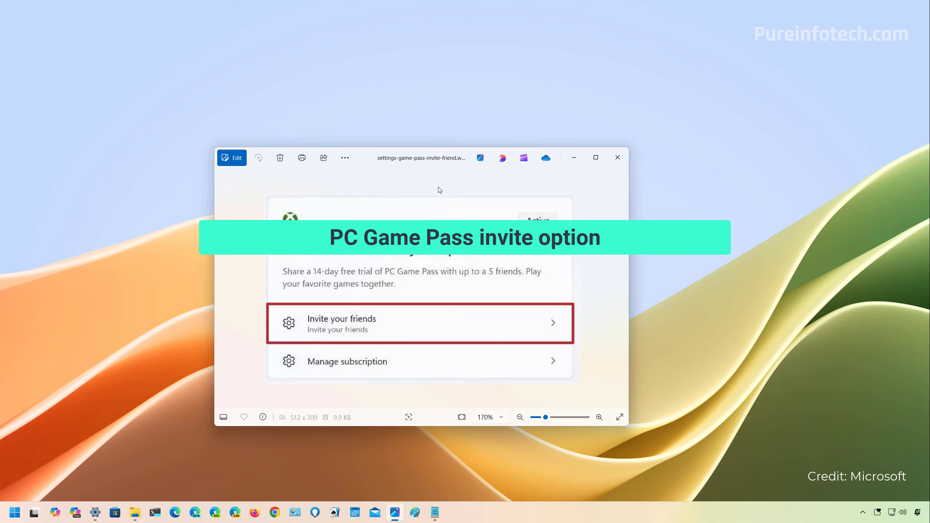
- Switch to Settings, view its Home page, and minimize the window
{"action": "left_click", "coordinate": [97, 516]}
{"action": "left_click", "coordinate": [224, 145]}
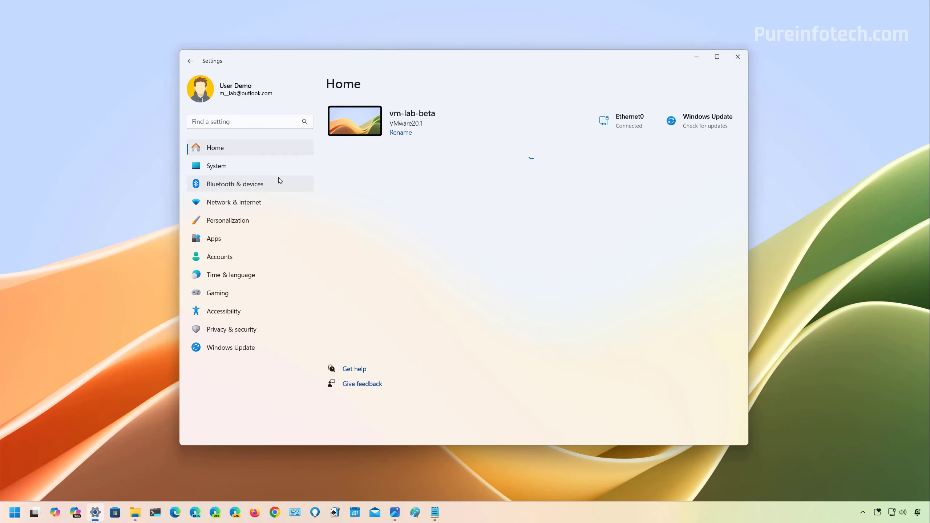
{"action": "left_click", "coordinate": [697, 57]}
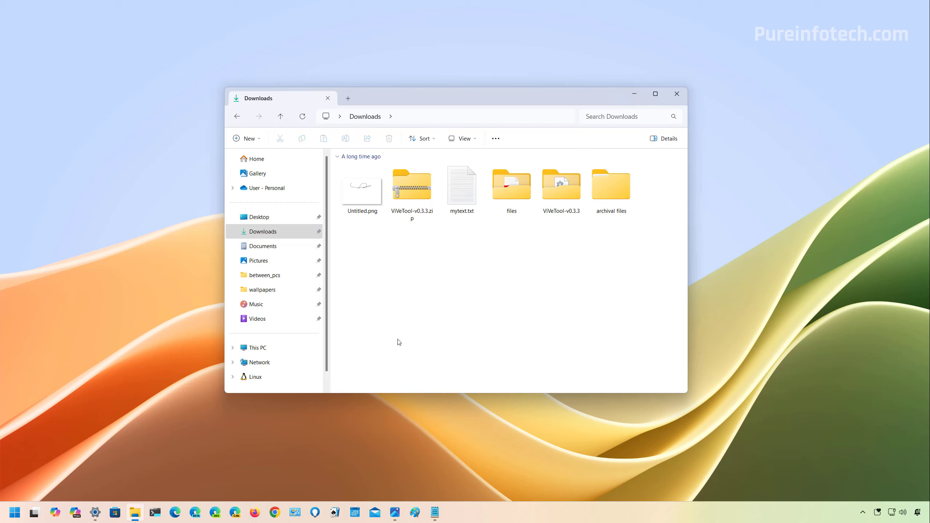
- Share mytext.txt from the Downloads folder through More options in the desktop share tray and minimize File Explorer
{"action": "left_click", "coordinate": [464, 200]}
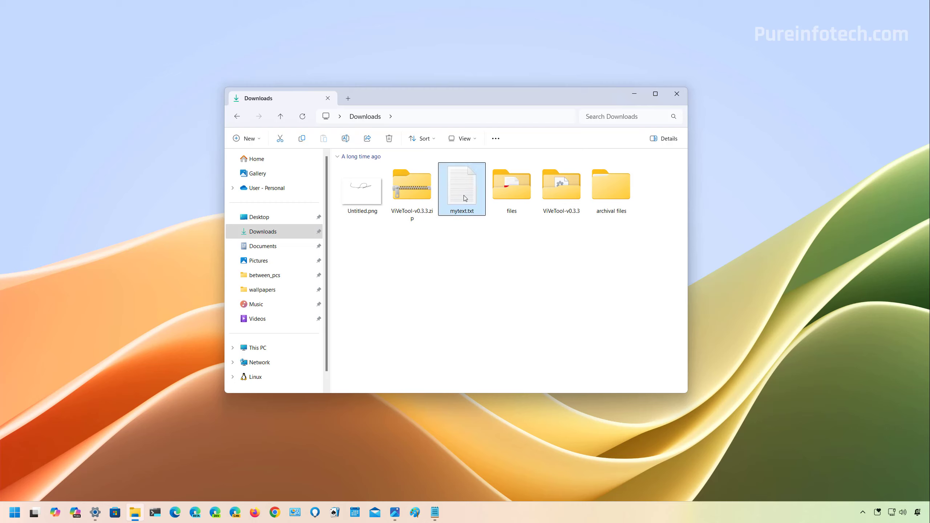
{"action": "left_click_drag", "start_coordinate": [465, 199], "coordinate": [466, 158]}
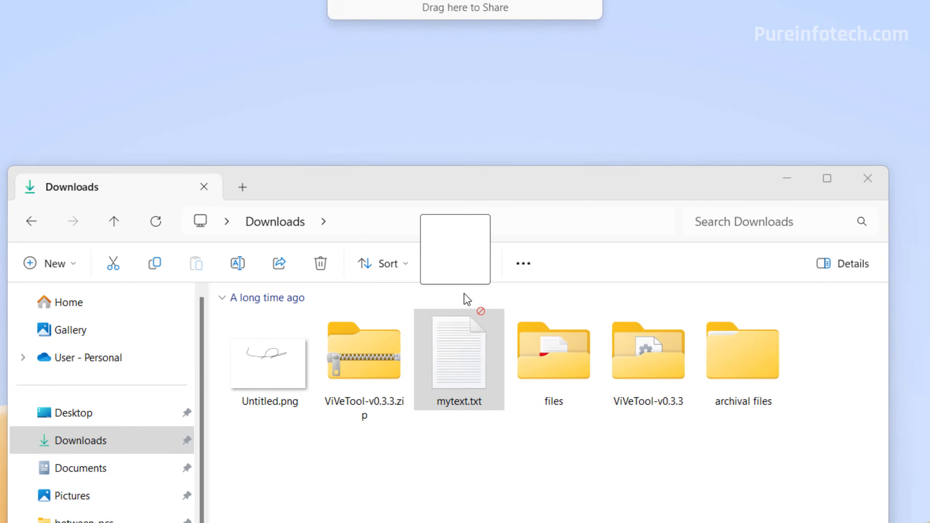
{"action": "left_click_drag", "start_coordinate": [464, 294], "coordinate": [465, 88]}
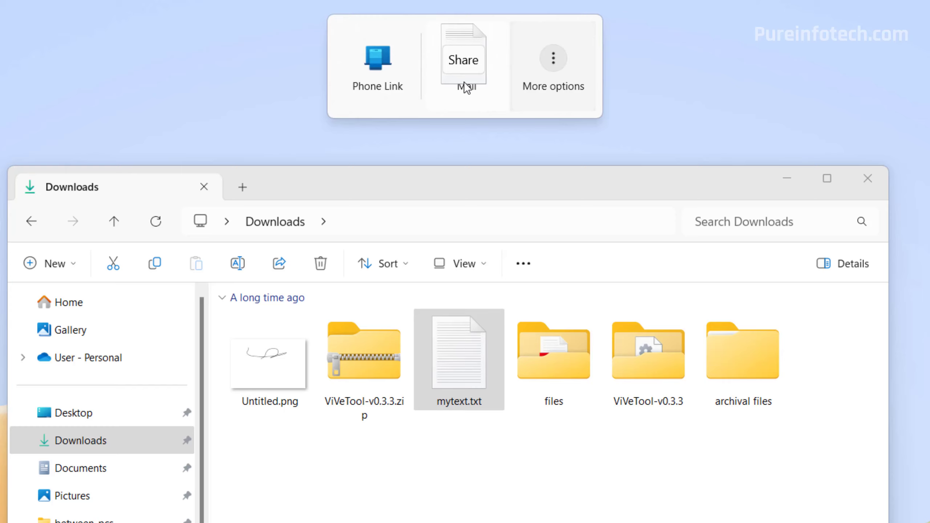
{"action": "left_click_drag", "start_coordinate": [466, 88], "coordinate": [563, 88]}
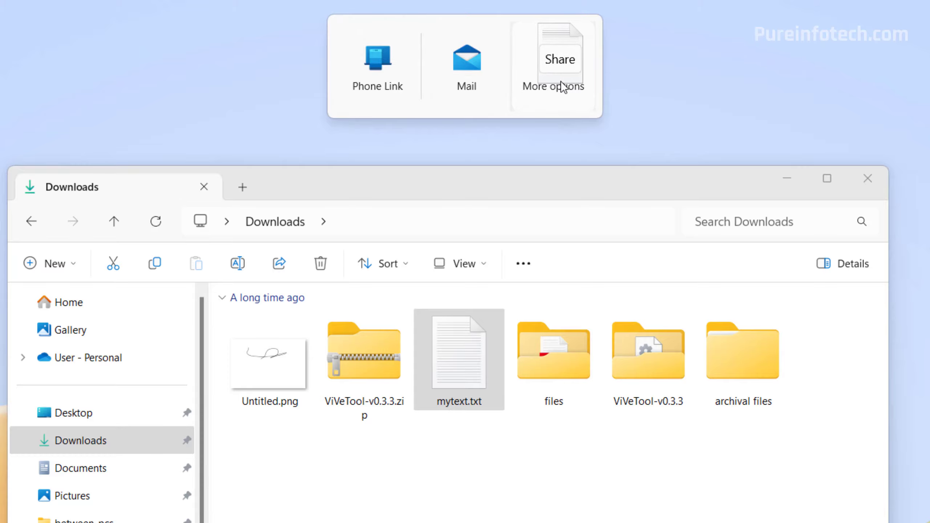
{"action": "left_click_drag", "start_coordinate": [563, 88], "coordinate": [563, 88]}
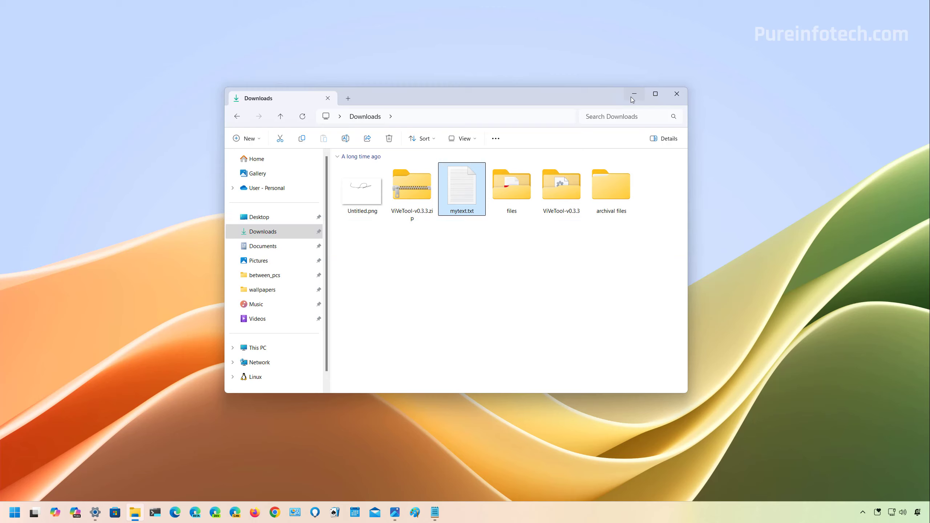
{"action": "left_click", "coordinate": [633, 98]}
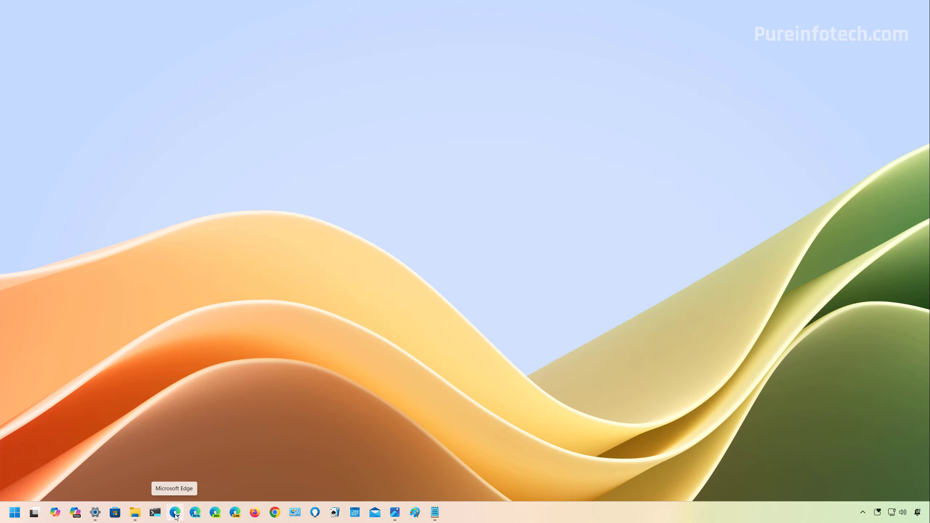
- Switch to Microsoft Edge, search for "download vivetool" and open the ViVe releases page on GitHub
{"action": "left_click", "coordinate": [175, 513]}
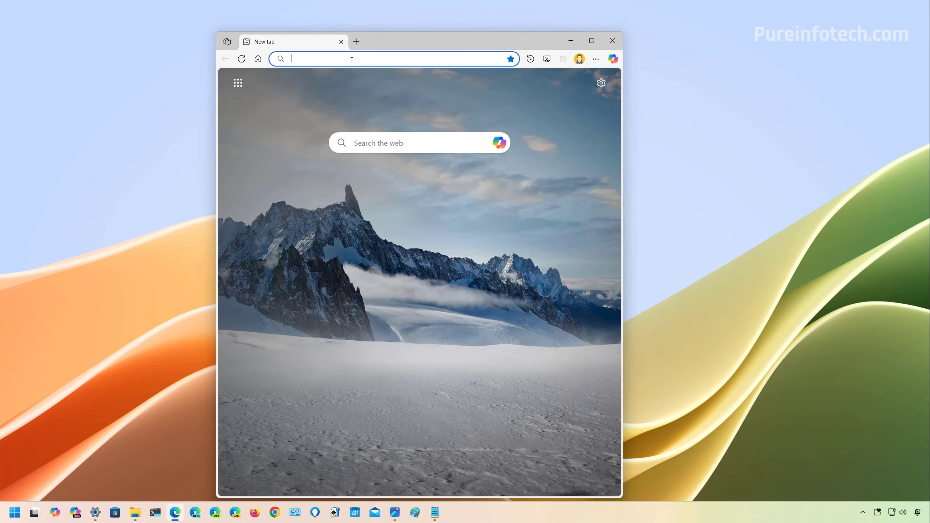
{"action": "left_click", "coordinate": [351, 59]}
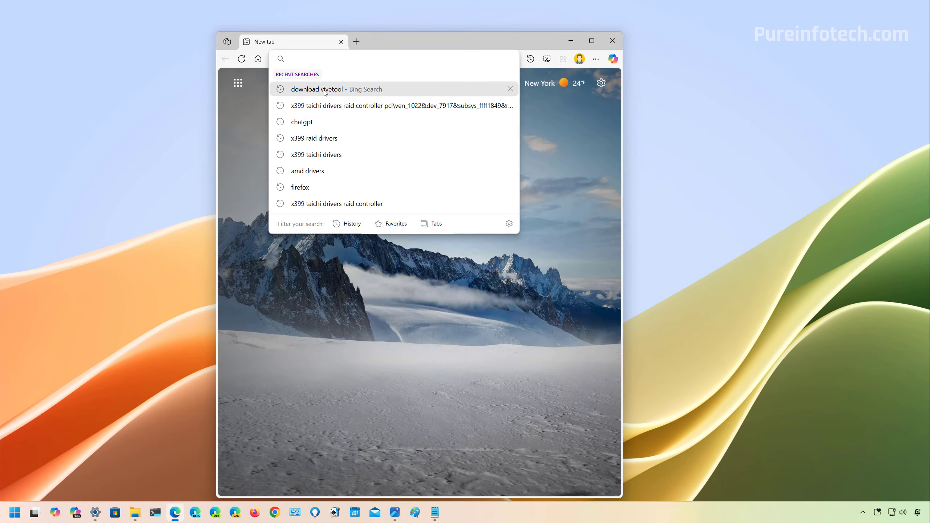
{"action": "left_click", "coordinate": [338, 89]}
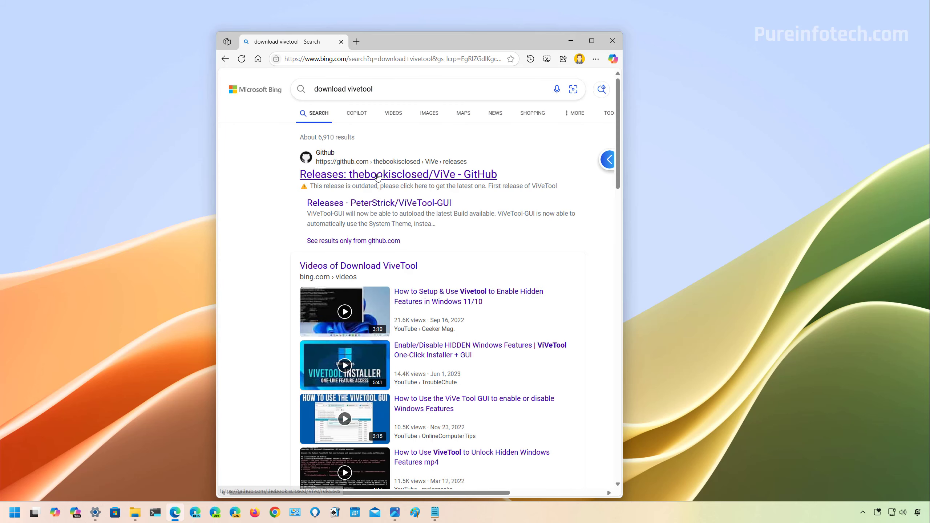
{"action": "left_click", "coordinate": [377, 181]}
- Download ViVeTool-v0.3.3.zip from the latest release's assets and open the downloaded archive
{"action": "scroll", "coordinate": [506, 209], "scroll_direction": "down", "scroll_amount": 3}
{"action": "scroll", "coordinate": [504, 212], "scroll_direction": "down", "scroll_amount": 1}
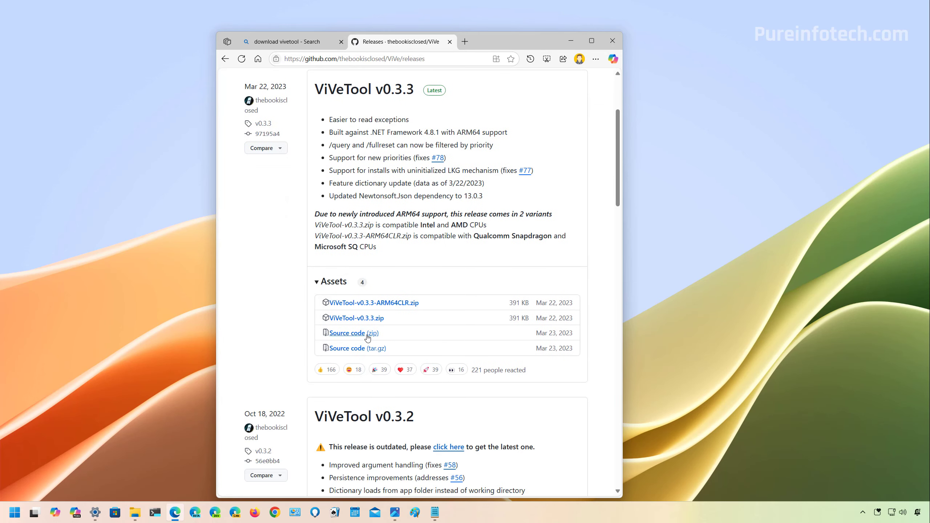
{"action": "left_click", "coordinate": [360, 318]}
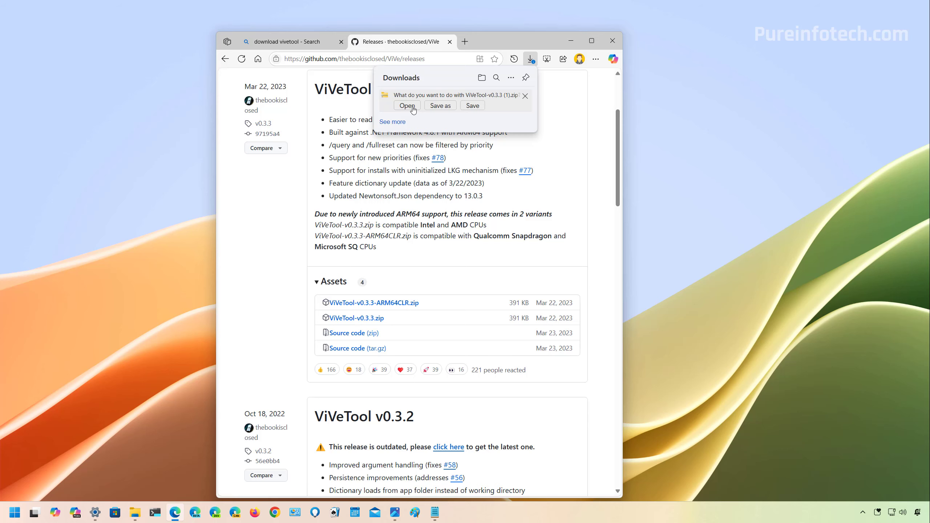
{"action": "left_click", "coordinate": [407, 105]}
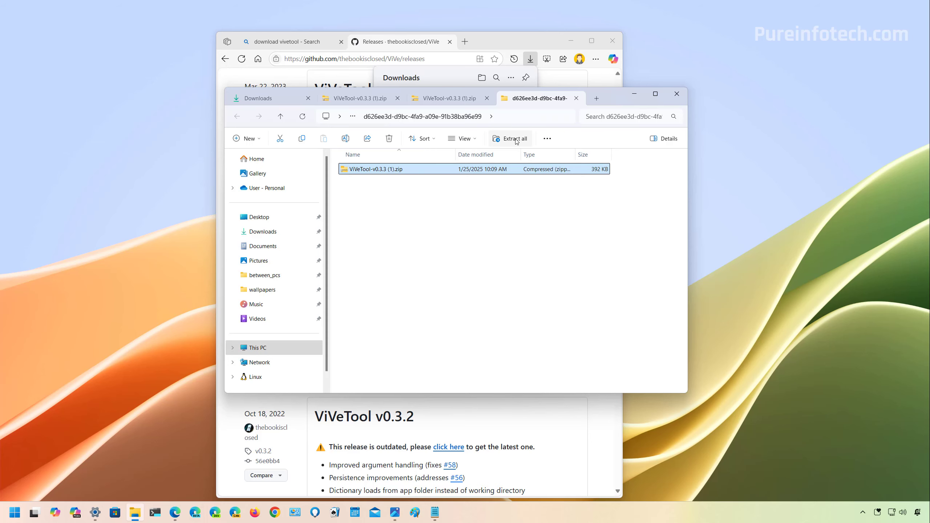
- Extract the whole ViVeTool archive to the suggested Documents folder, replacing the files already in the destination
{"action": "left_click", "coordinate": [516, 140]}
{"action": "left_click", "coordinate": [552, 344]}
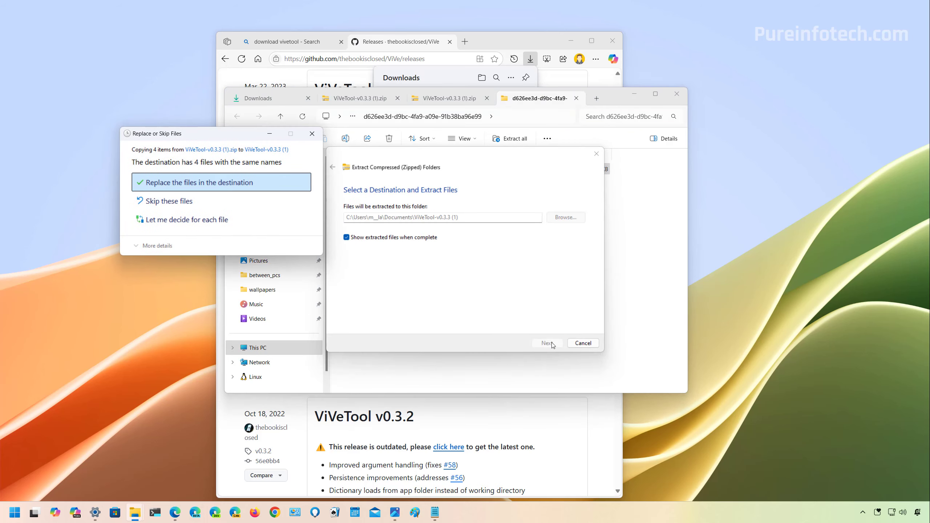
{"action": "left_click", "coordinate": [199, 183]}
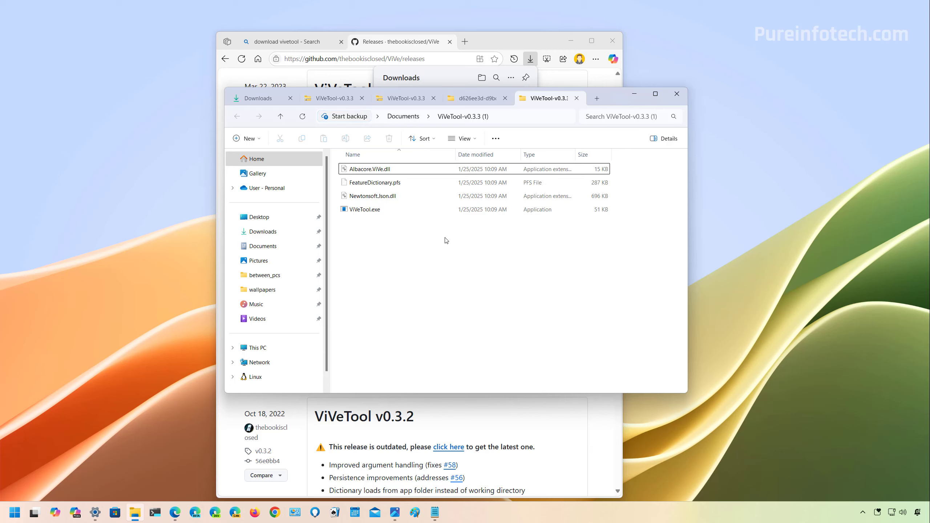
- Copy the full path of the extracted ViVeTool-v0.3.3 (1) folder
{"action": "left_click", "coordinate": [518, 121]}
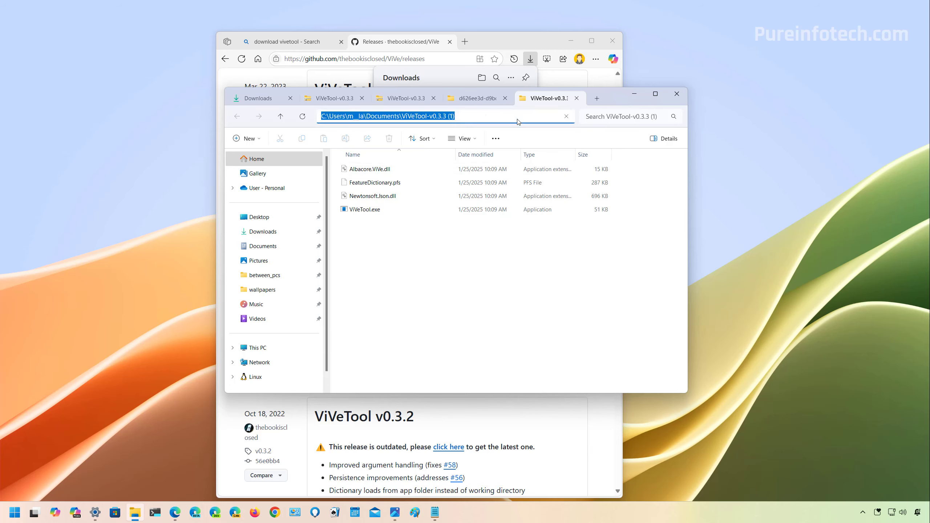
{"action": "right_click", "coordinate": [424, 117]}
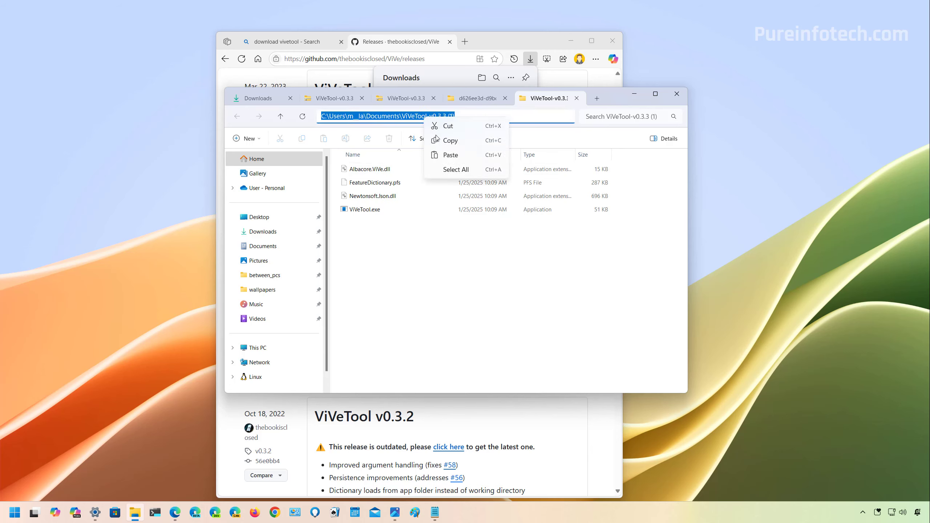
{"action": "left_click", "coordinate": [445, 142]}
- Find Terminal from Start, run it as administrator and allow it to make changes to the device
{"action": "key", "text": "super"}
{"action": "type", "text": "te"}
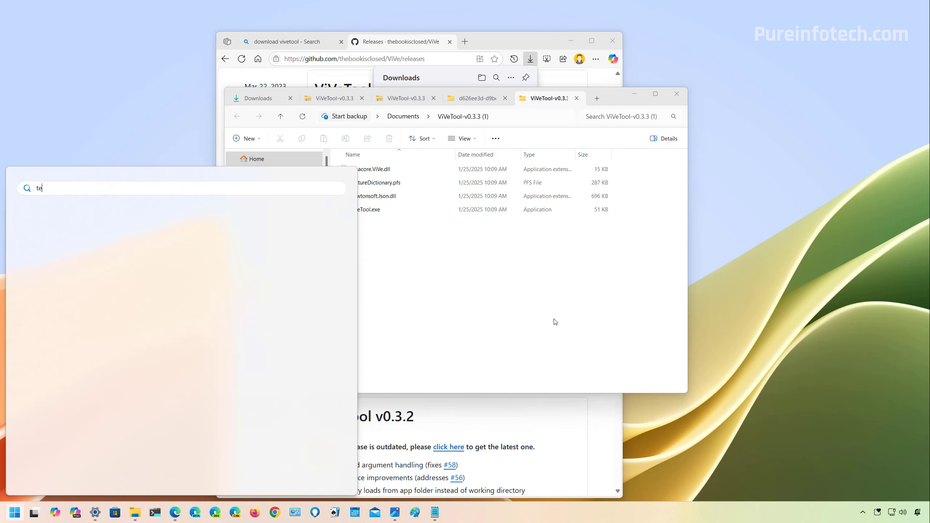
{"action": "right_click", "coordinate": [116, 263]}
{"action": "left_click", "coordinate": [151, 272]}
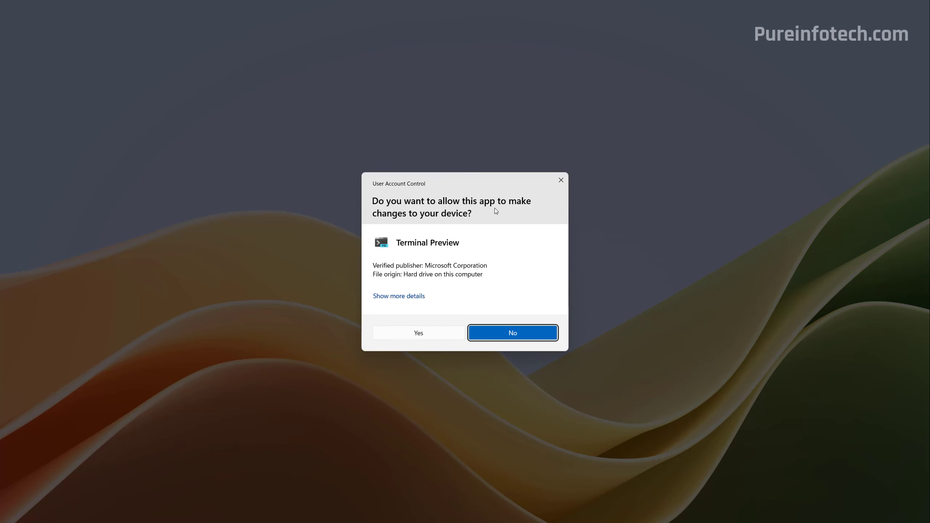
{"action": "left_click", "coordinate": [451, 330]}
- Change to the copied ViVeTool folder with a quoted cd path, enter "vivetool /enable /id:45624564,53397005", and close the terminal
{"action": "type", "text": "cd"}
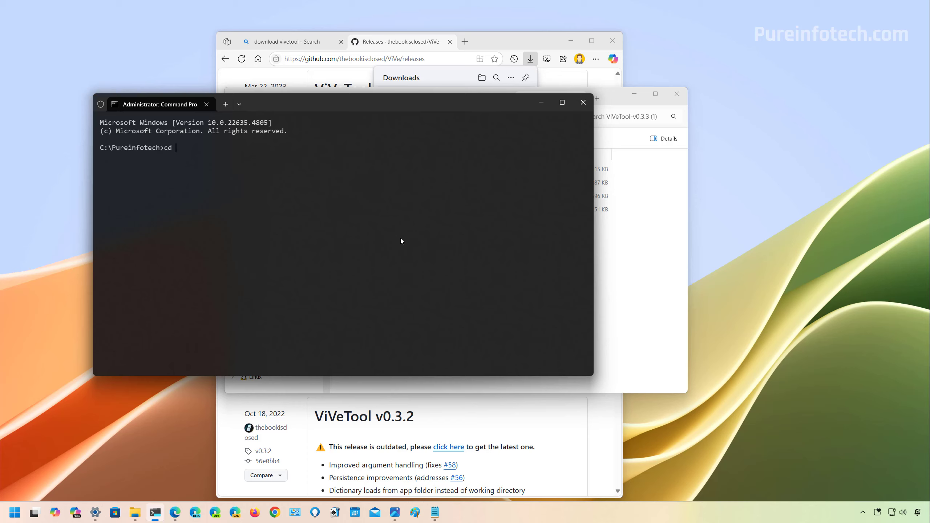
{"action": "key", "text": "ctrl+v"}
{"action": "type", "text": "\""}
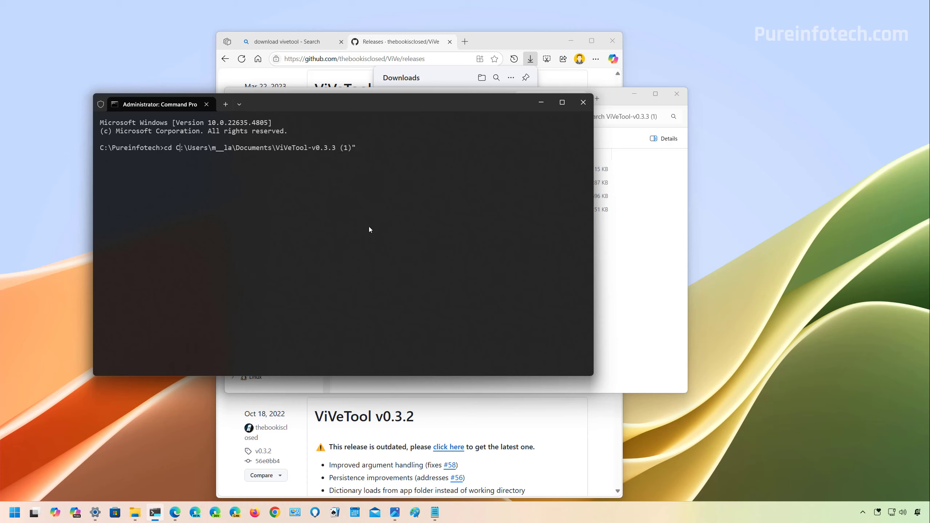
{"action": "type", "text": "\""}
{"action": "key", "text": "Return"}
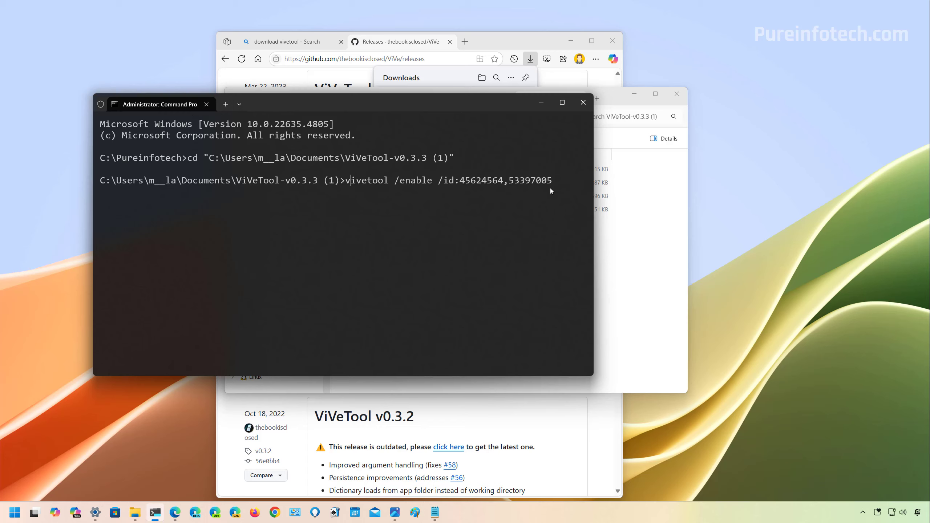
{"action": "left_click", "coordinate": [584, 103]}
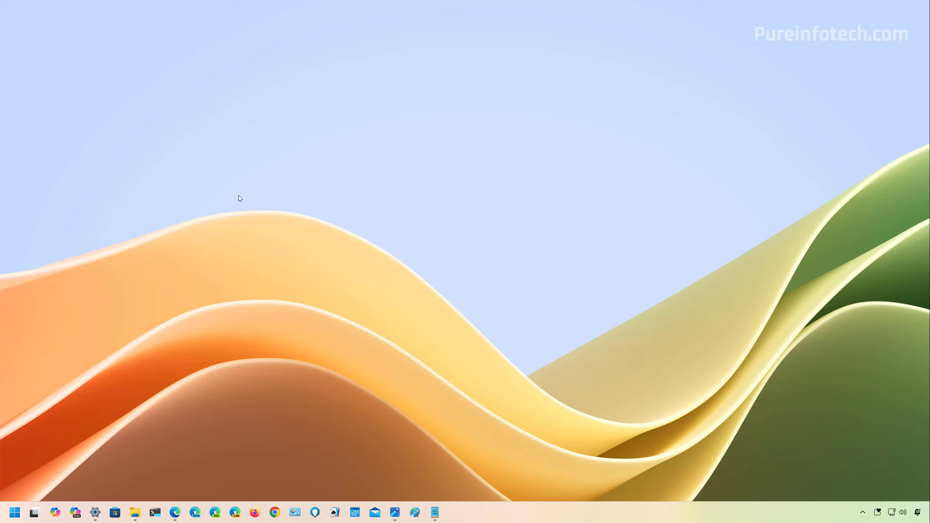